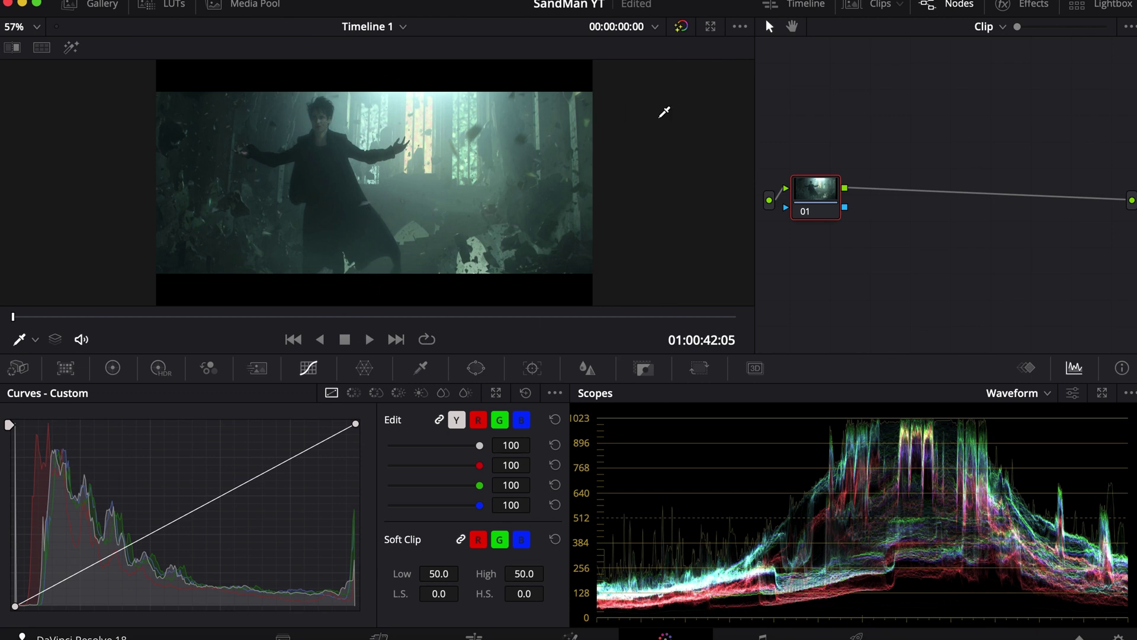
Search the Effects Library for 'color pal' and apply Color Palette to node 01.
left_click(1034, 4)
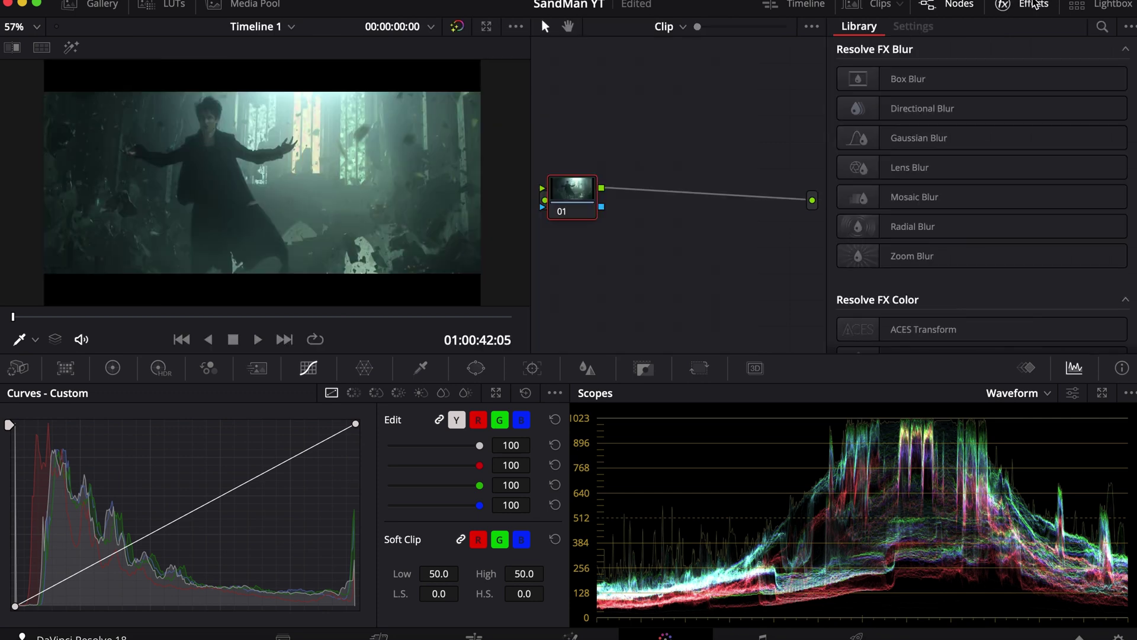
left_click(1103, 28)
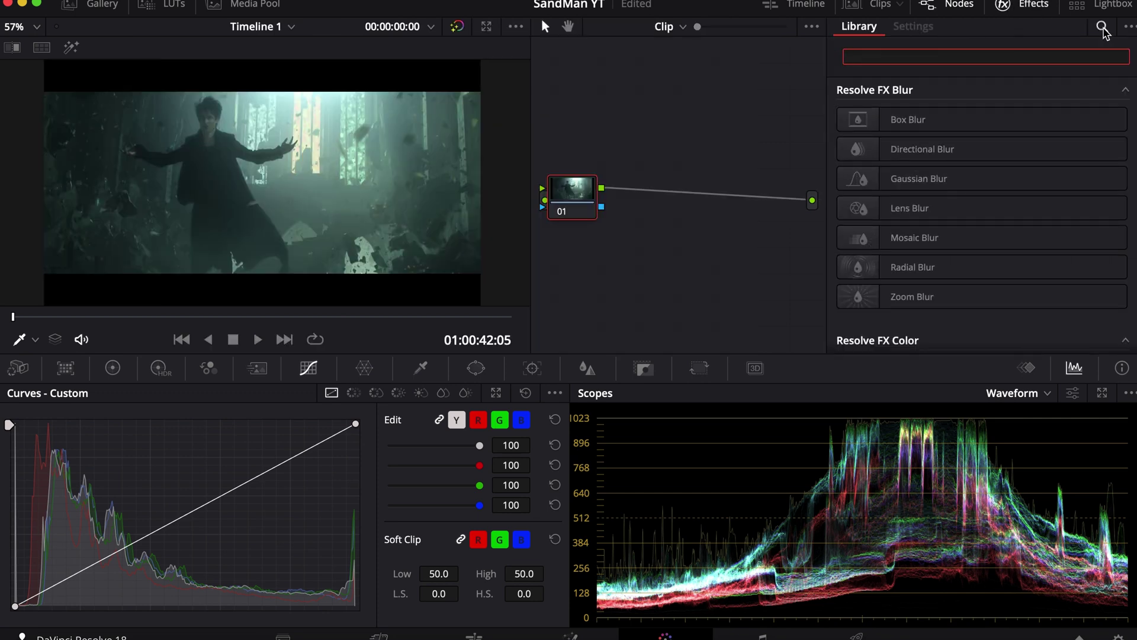
type("color pal")
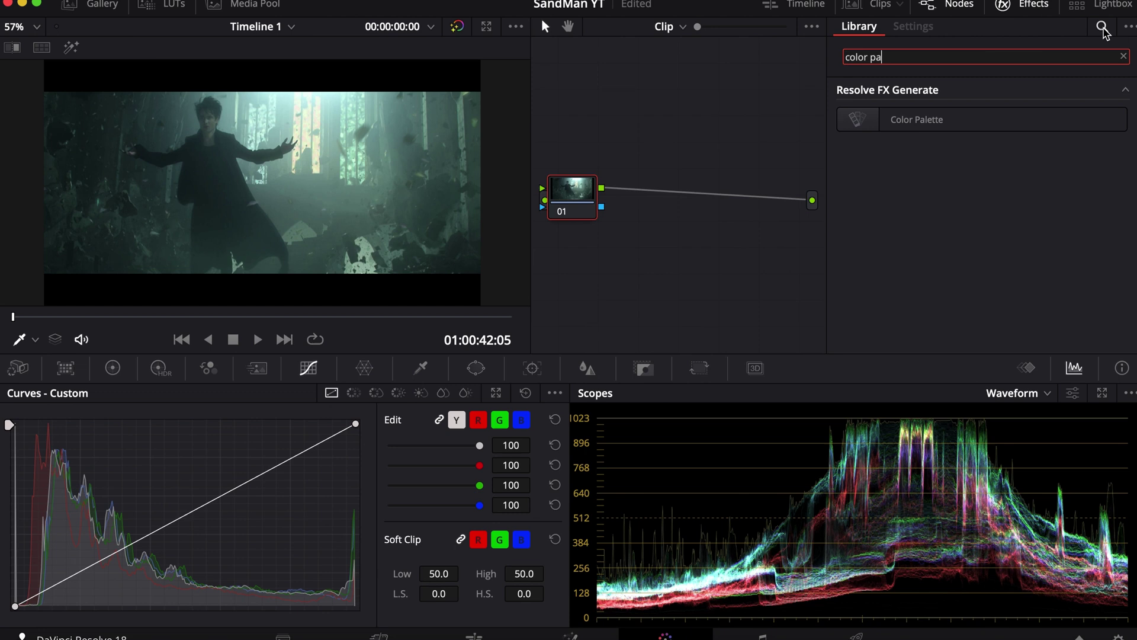
left_click(955, 126)
left_click_drag(955, 129, 570, 195)
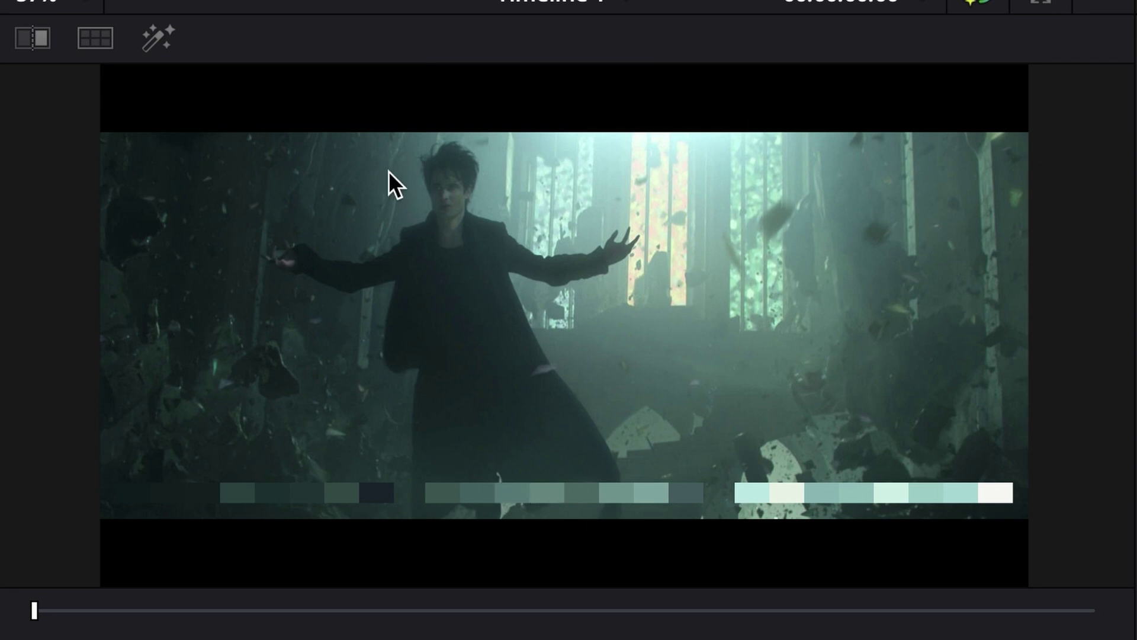
Show the Vectorscope, then enable node 10's F-Log Rec.2020 to Rec.709 Gamma 2.4 transform.
left_click(1020, 393)
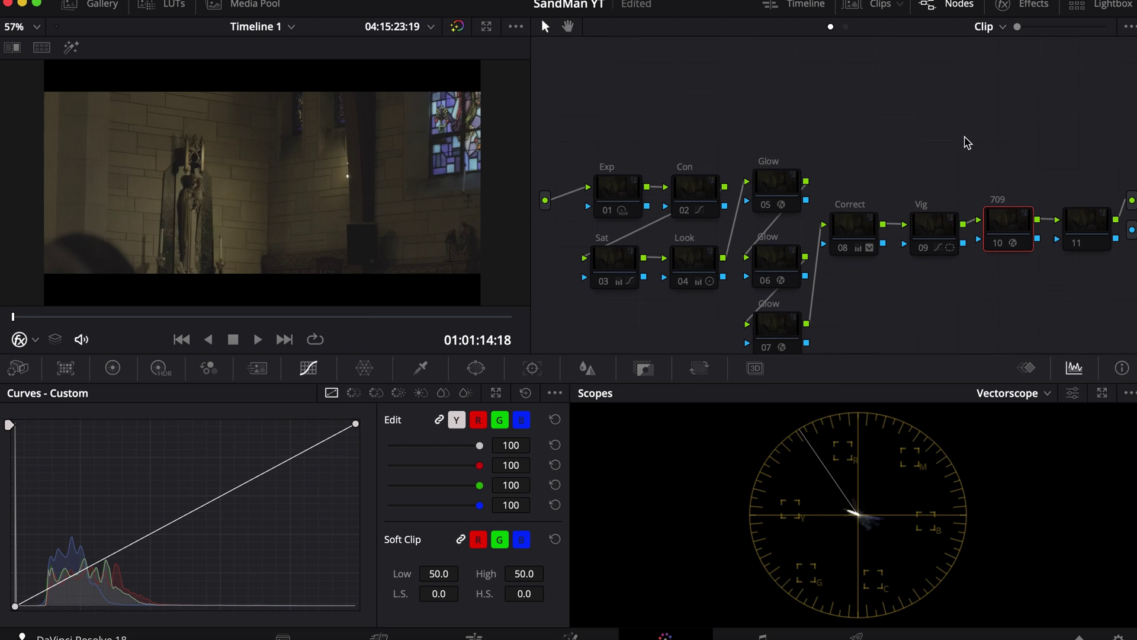
key("ctrl+d")
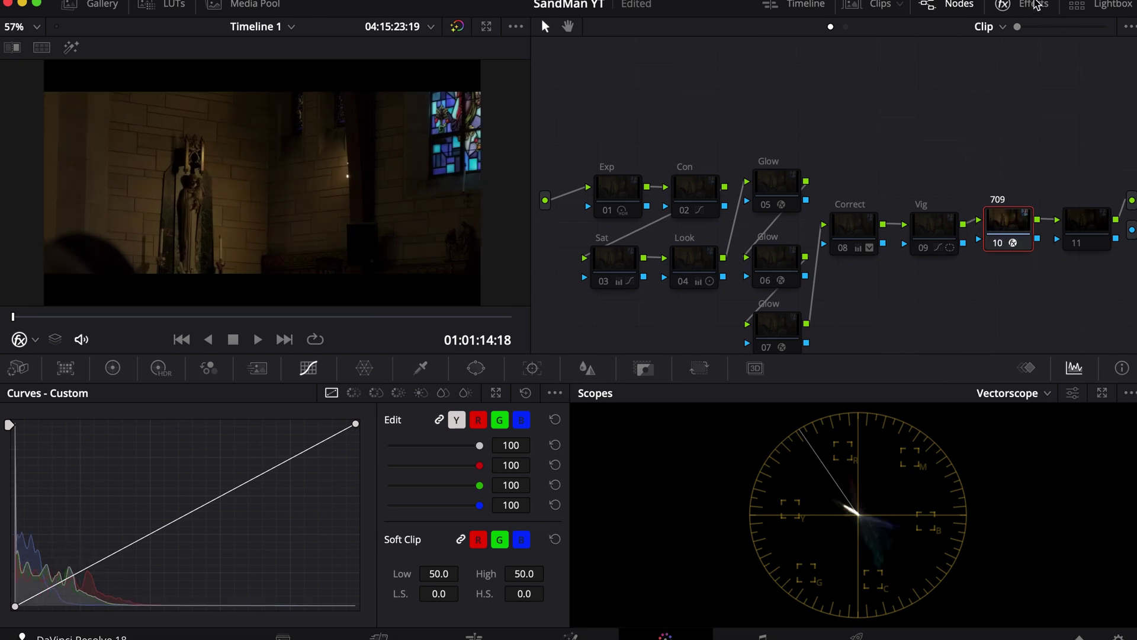
left_click(1033, 5)
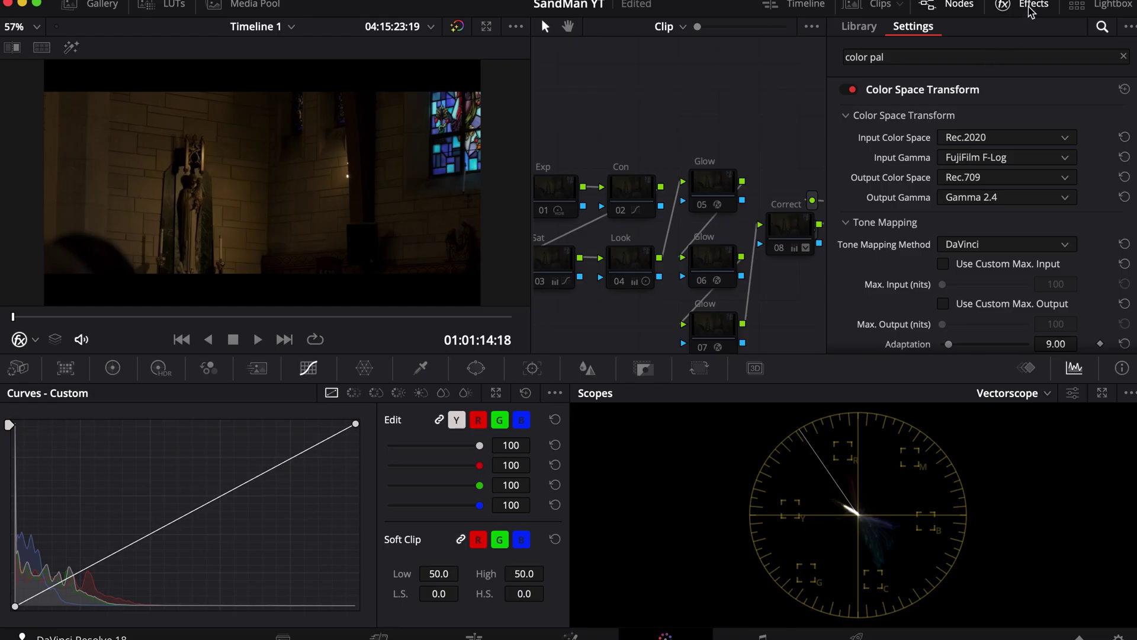
left_click(1031, 10)
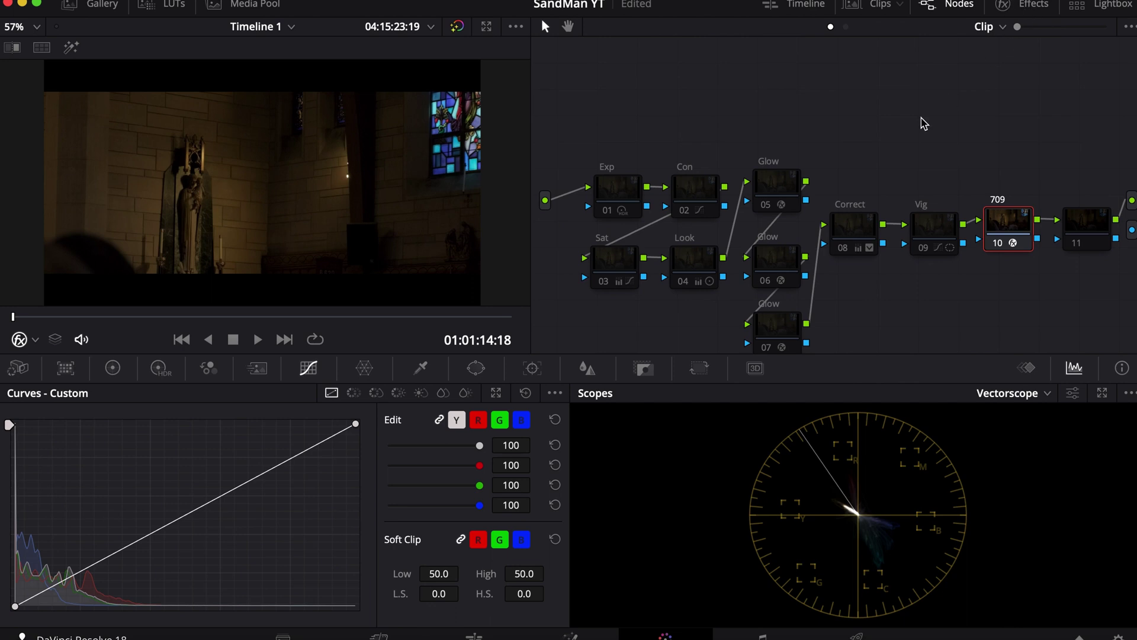
Enable the Exp node's 0.90 exposure lift and the Con node's S-curve contrast.
left_click(622, 190)
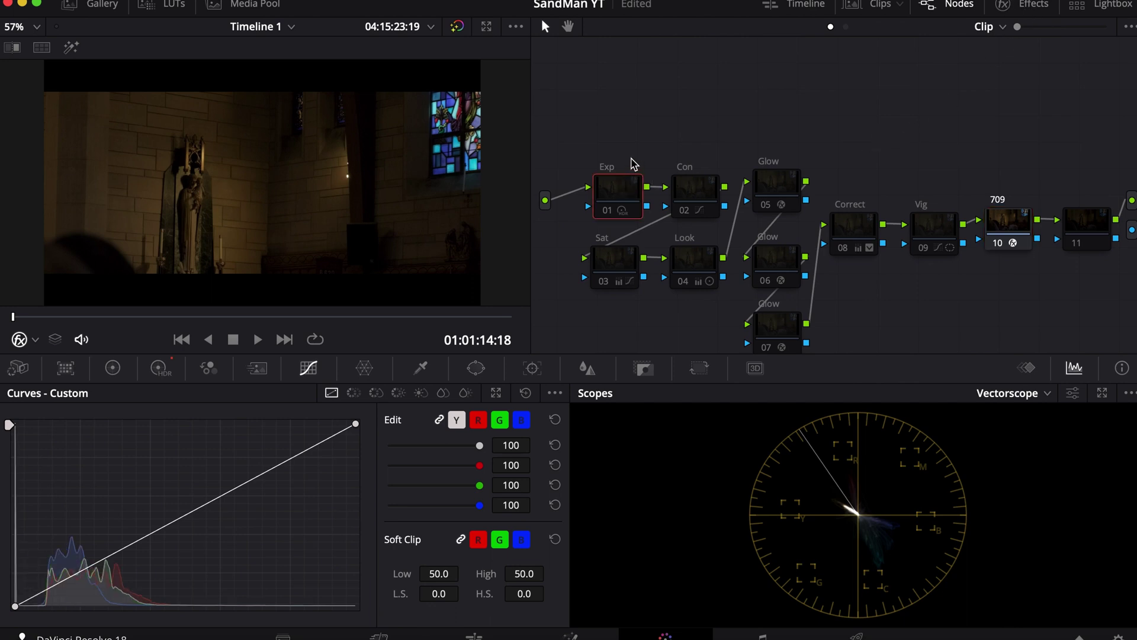
key("ctrl+d")
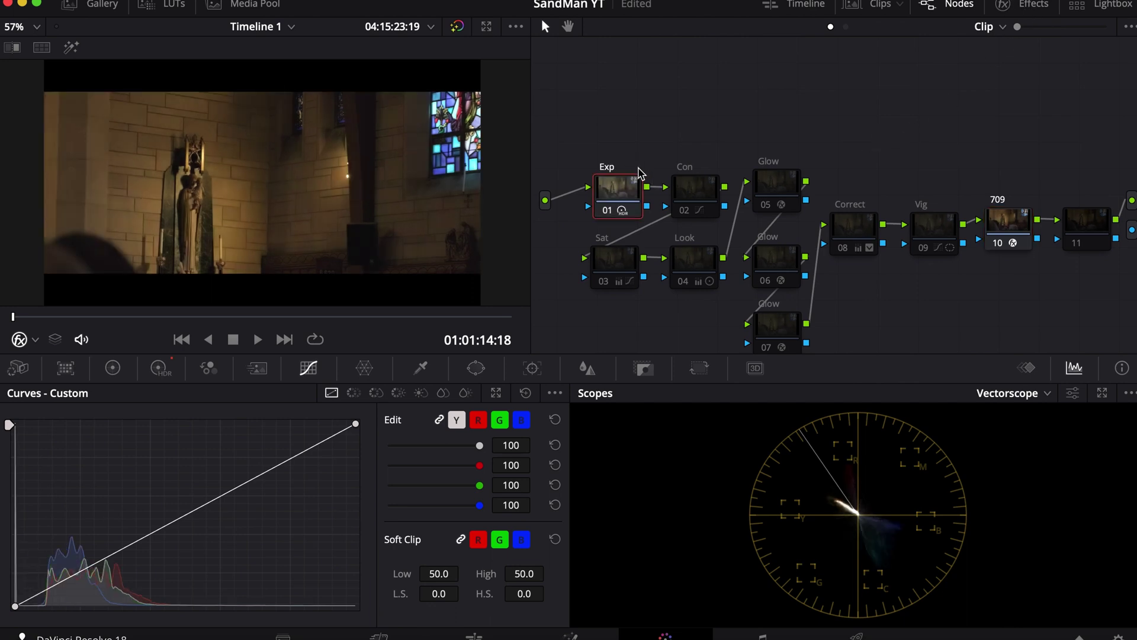
left_click(161, 368)
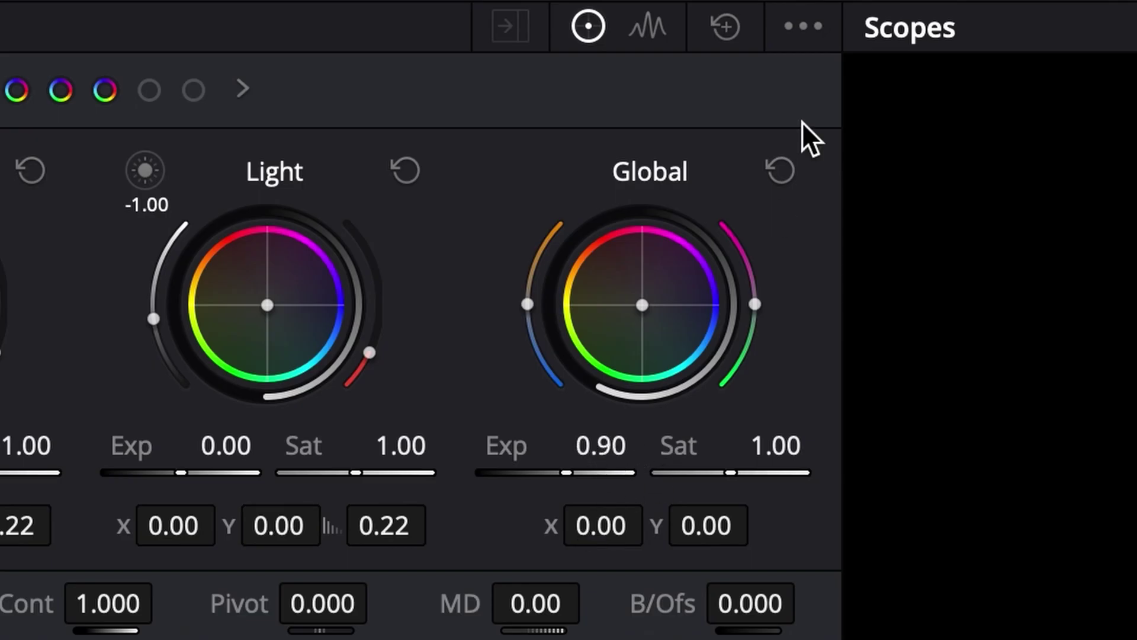
key("ctrl+z")
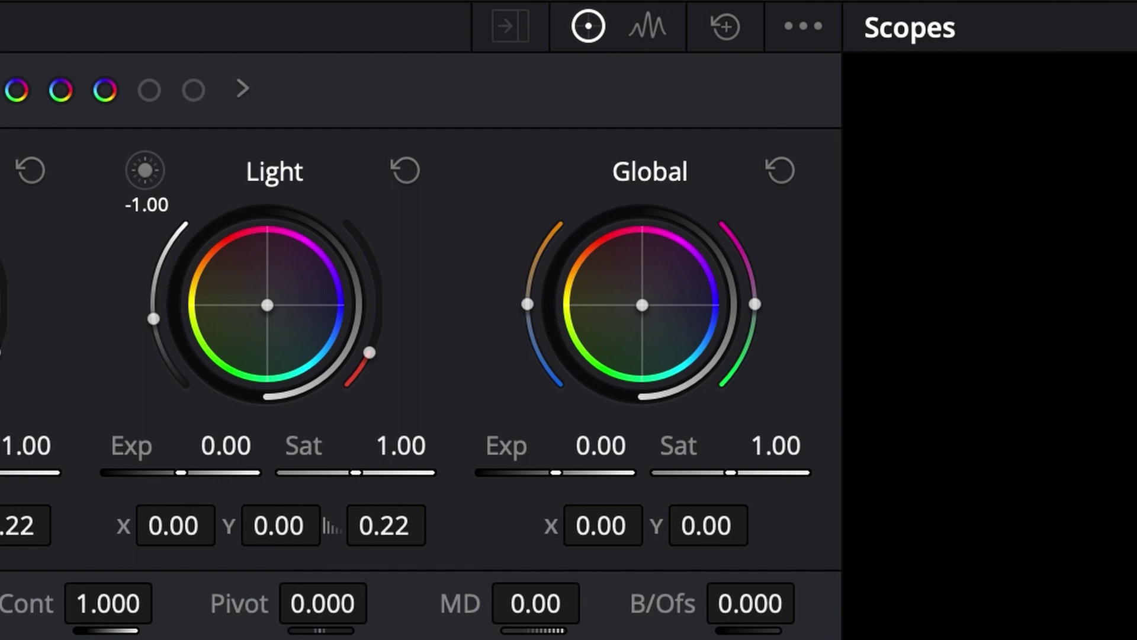
key("ctrl+shift+z")
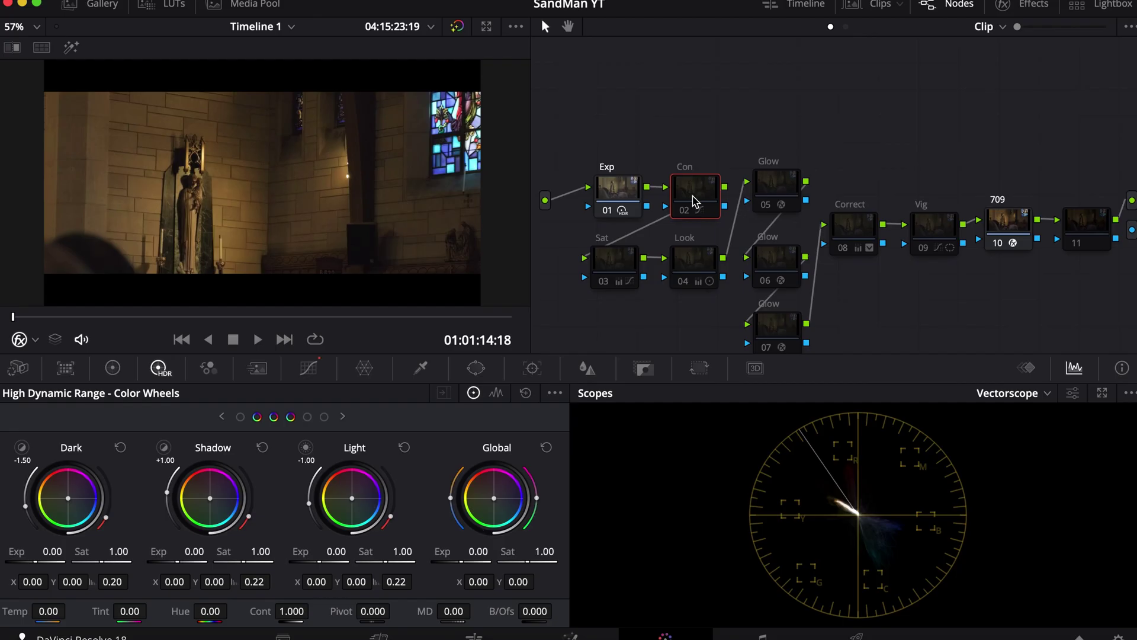
key("ctrl+d")
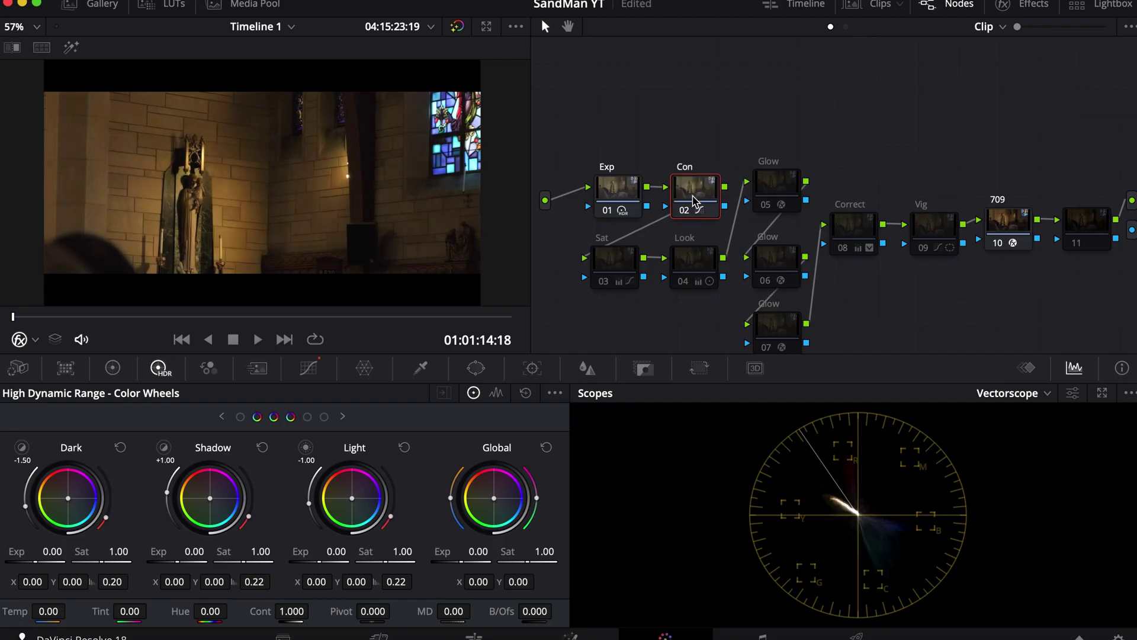
left_click(308, 367)
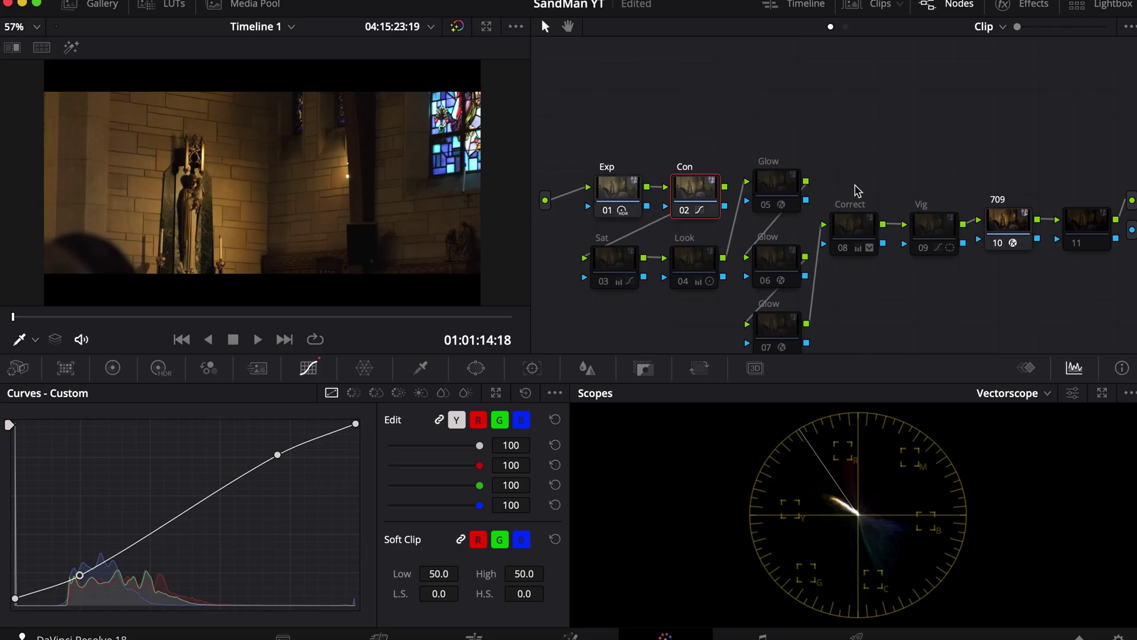
Review the Sat node's primaries, then enable the Look node's teal grade and view it as bars.
left_click(616, 265)
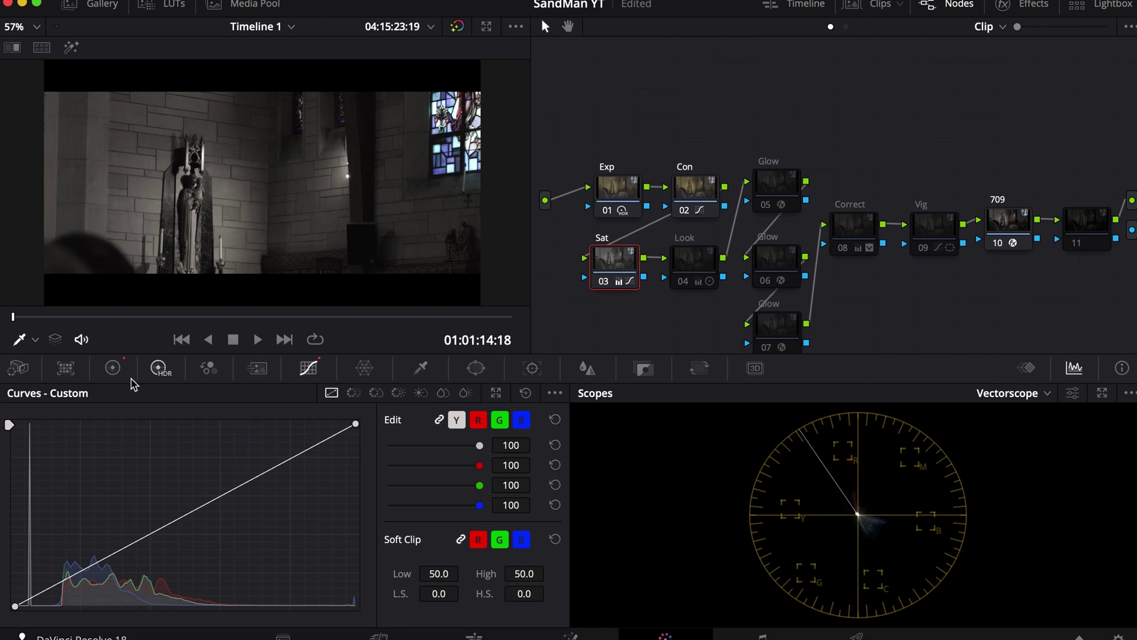
left_click(113, 368)
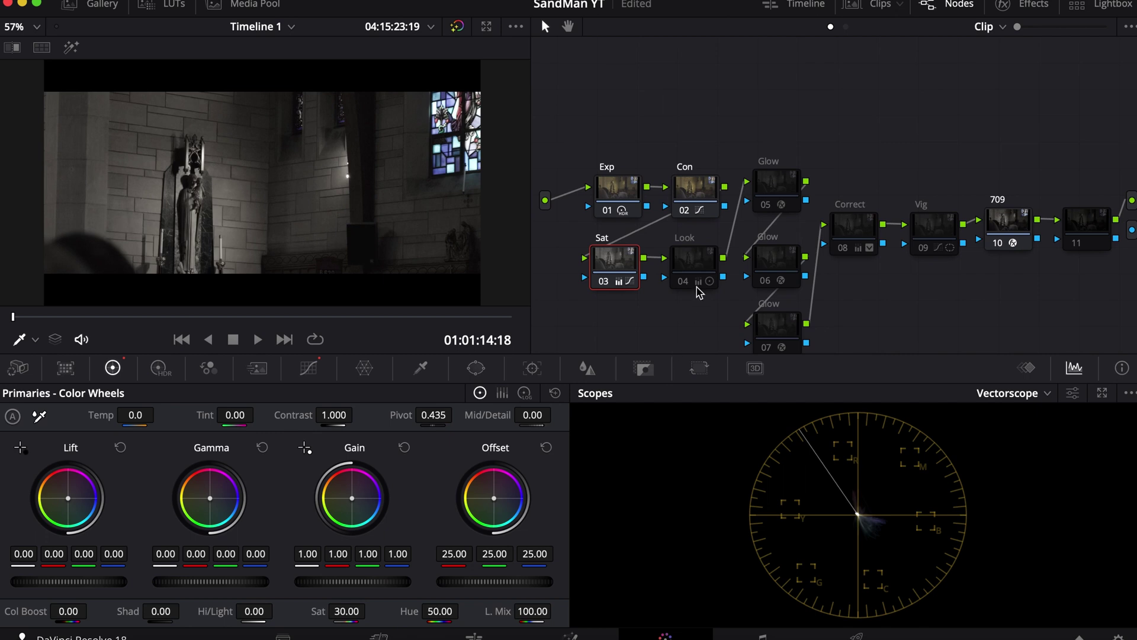
mouse_move(699, 291)
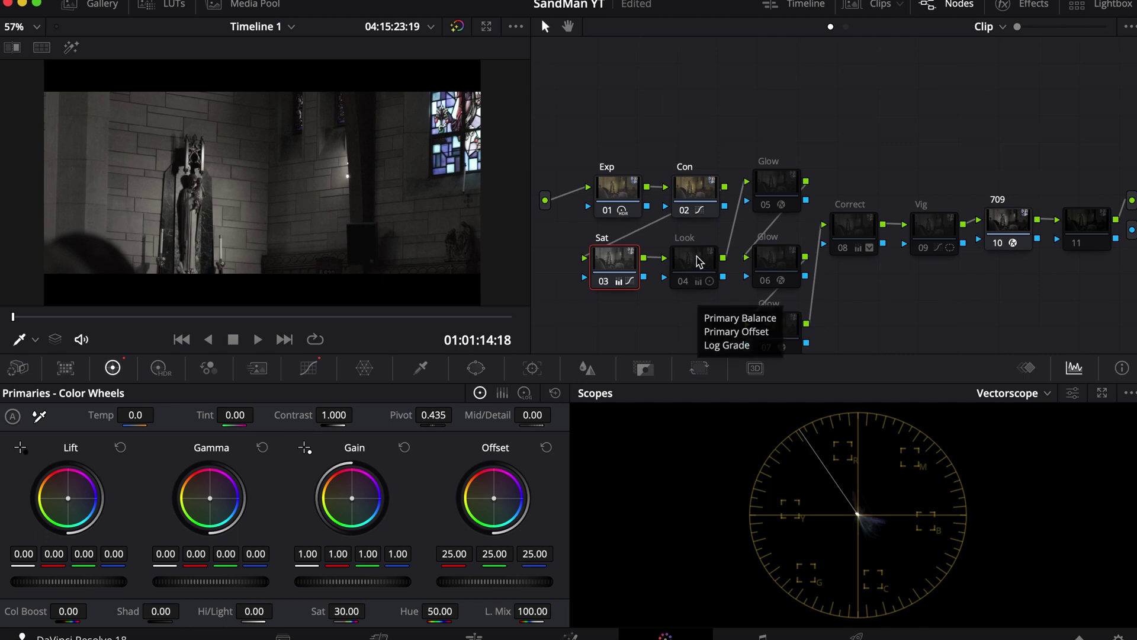
left_click(696, 259)
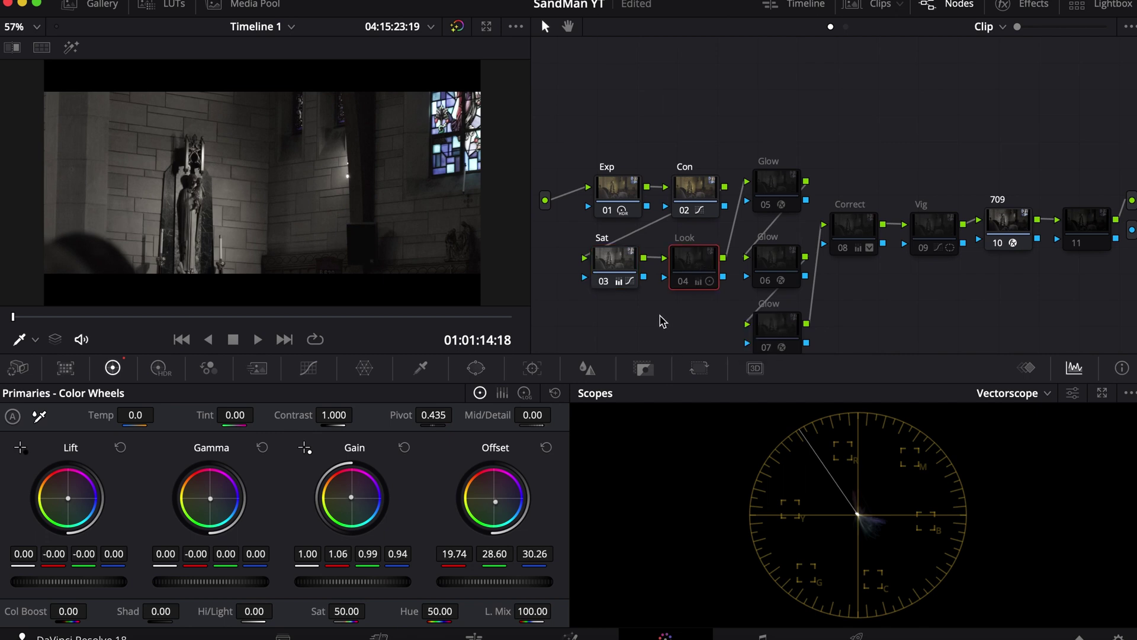
key("super+d")
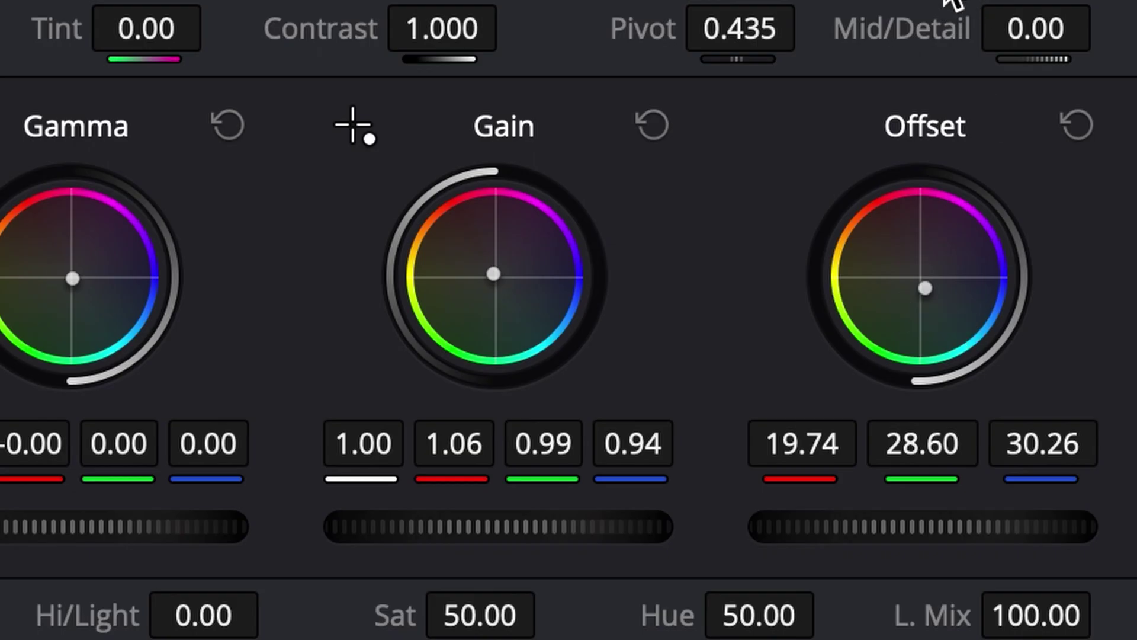
left_click(502, 392)
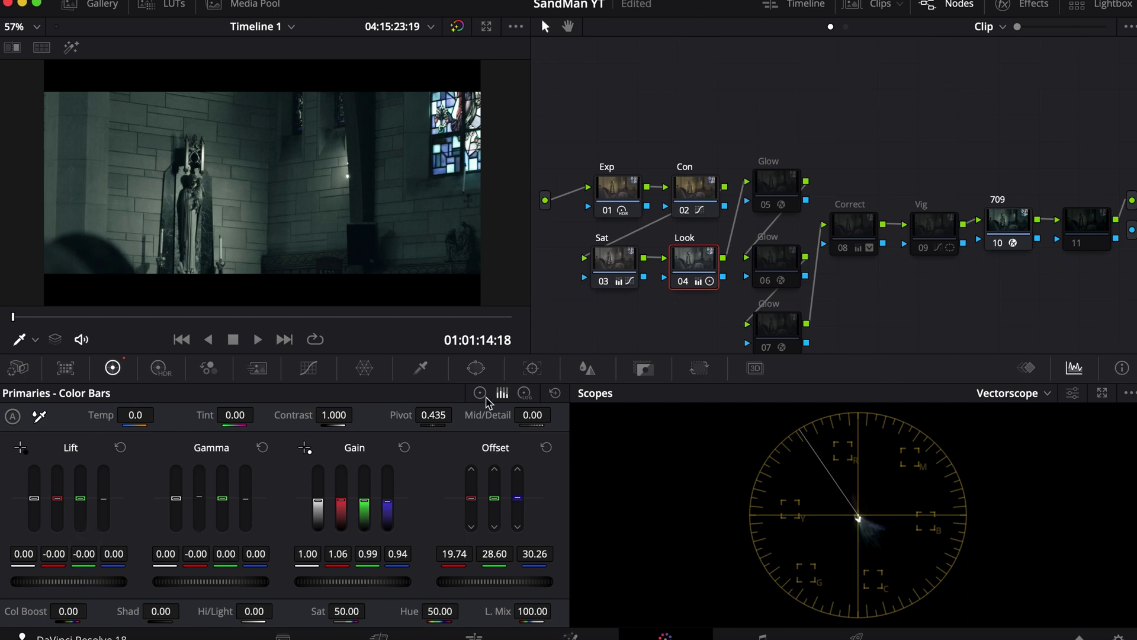
Review Glow node 05's settings: gain 0.300, Softlight composite at 0.500 opacity.
left_click(776, 195)
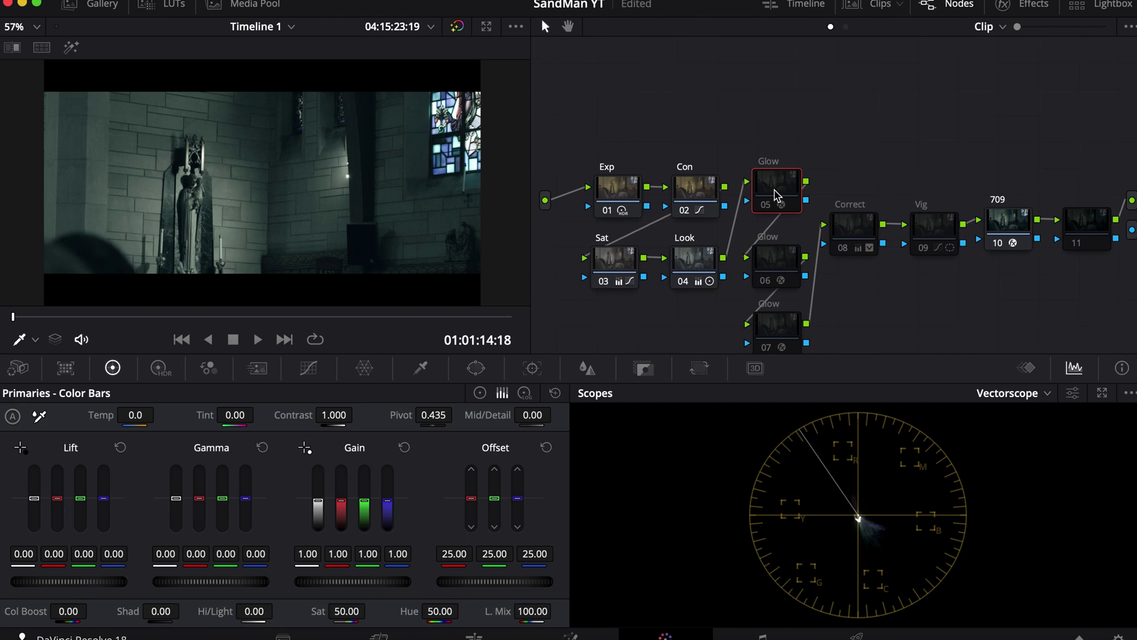
left_click(1019, 5)
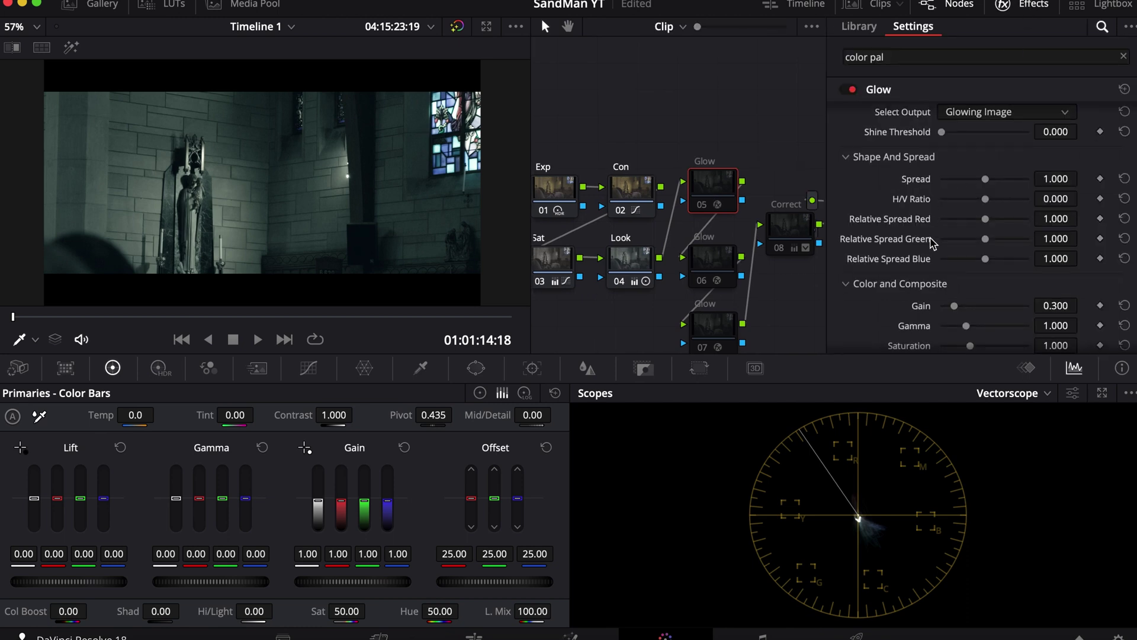
scroll(935, 240, "down", 3)
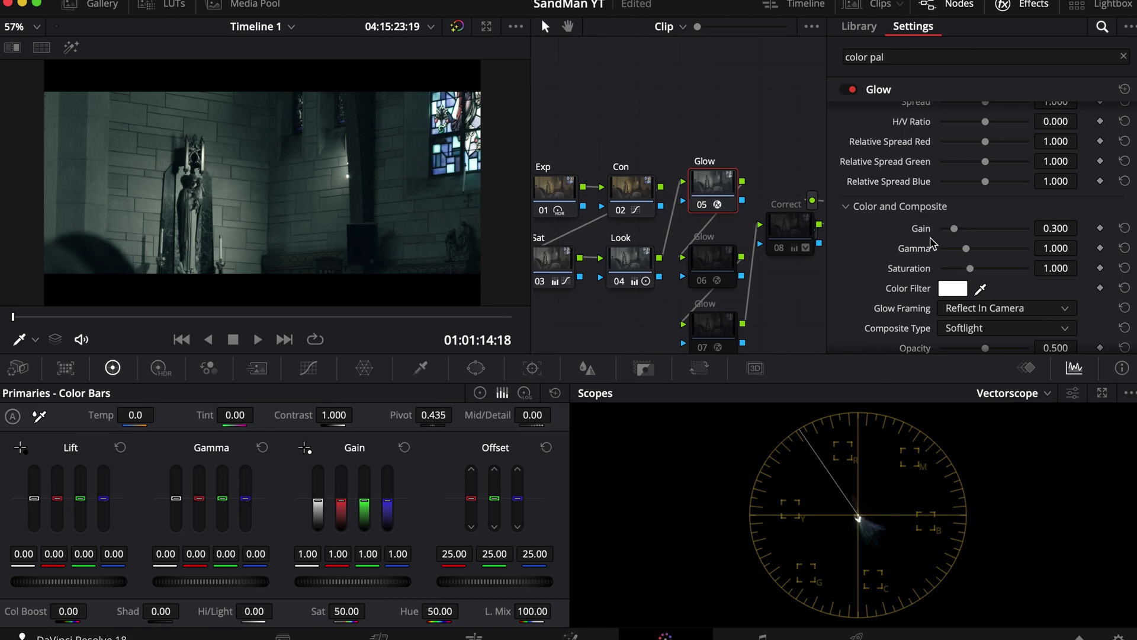
scroll(943, 228, "up", 3)
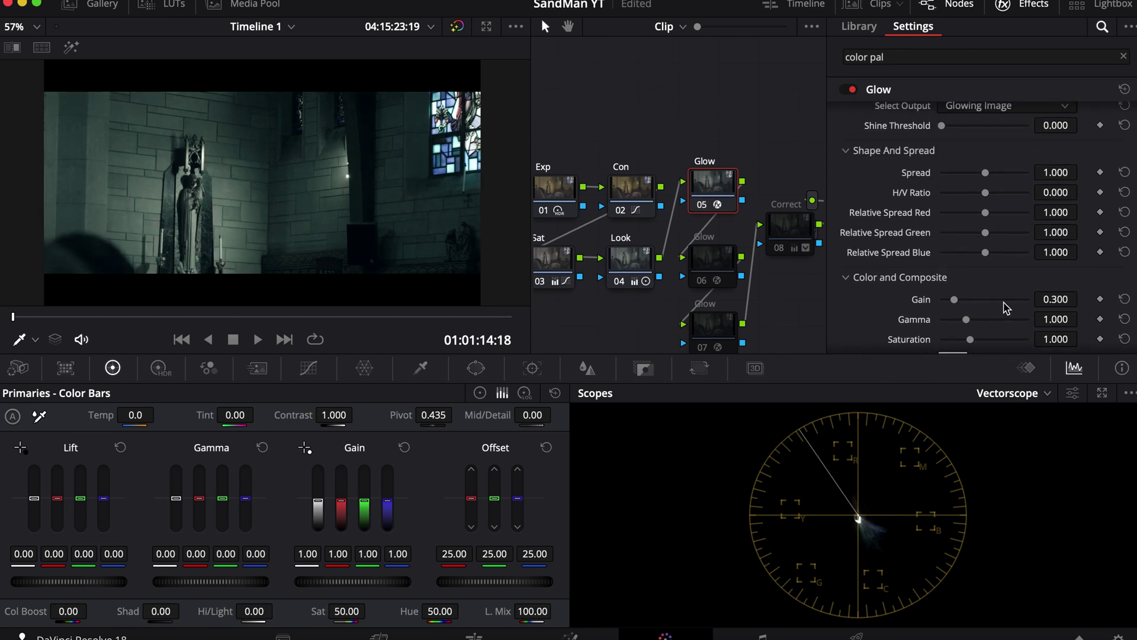
scroll(928, 235, "down", 3)
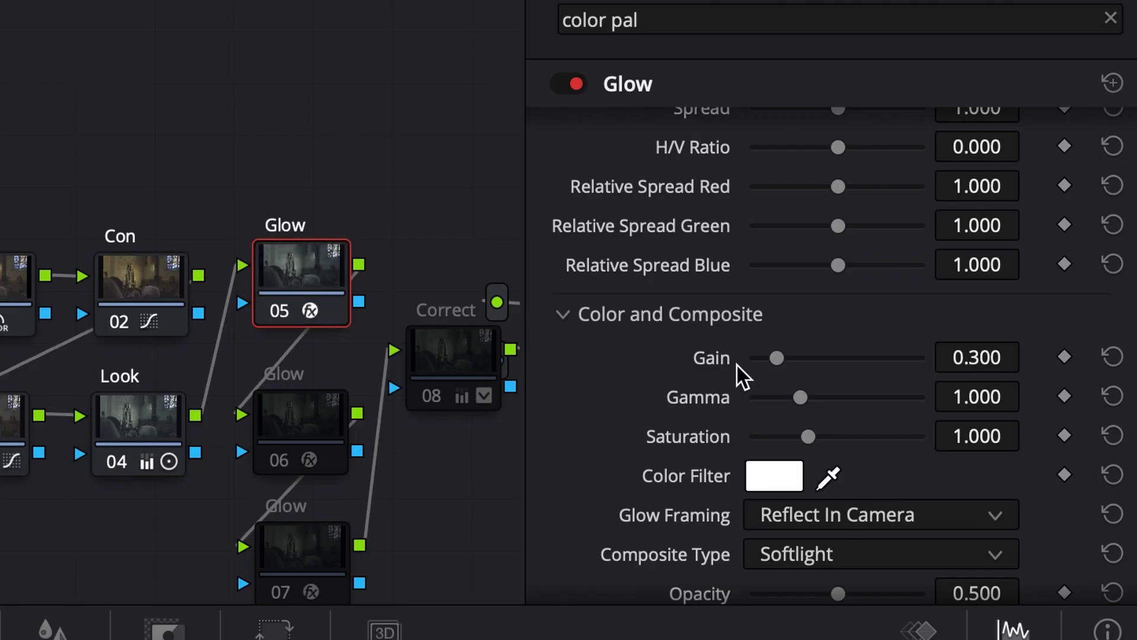
scroll(740, 373, "up", 4)
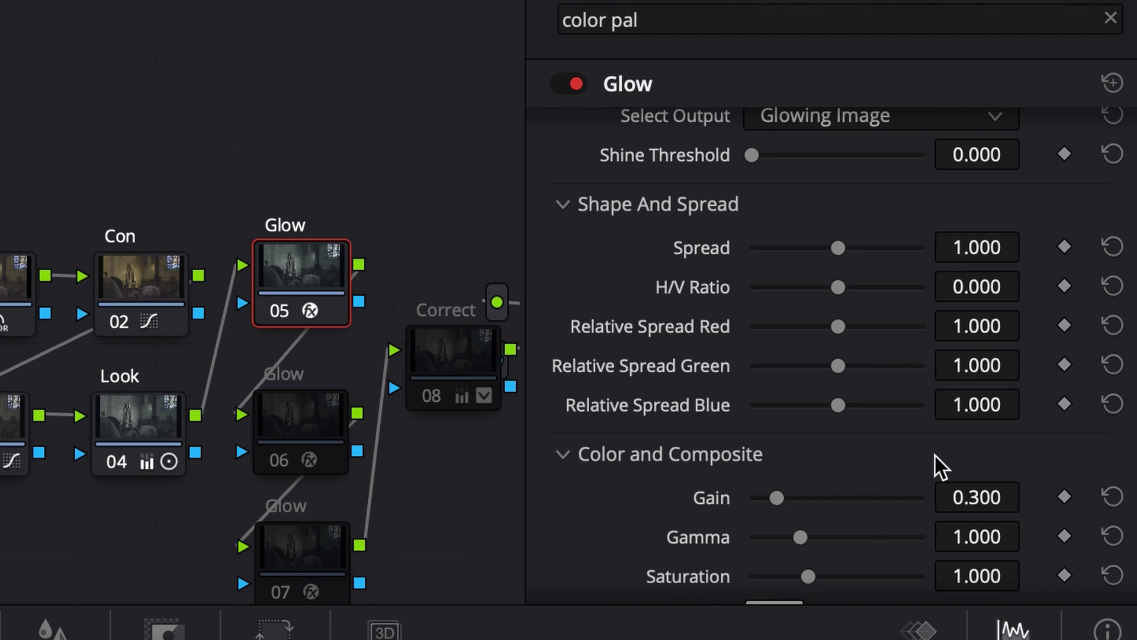
scroll(619, 336, "up", 1)
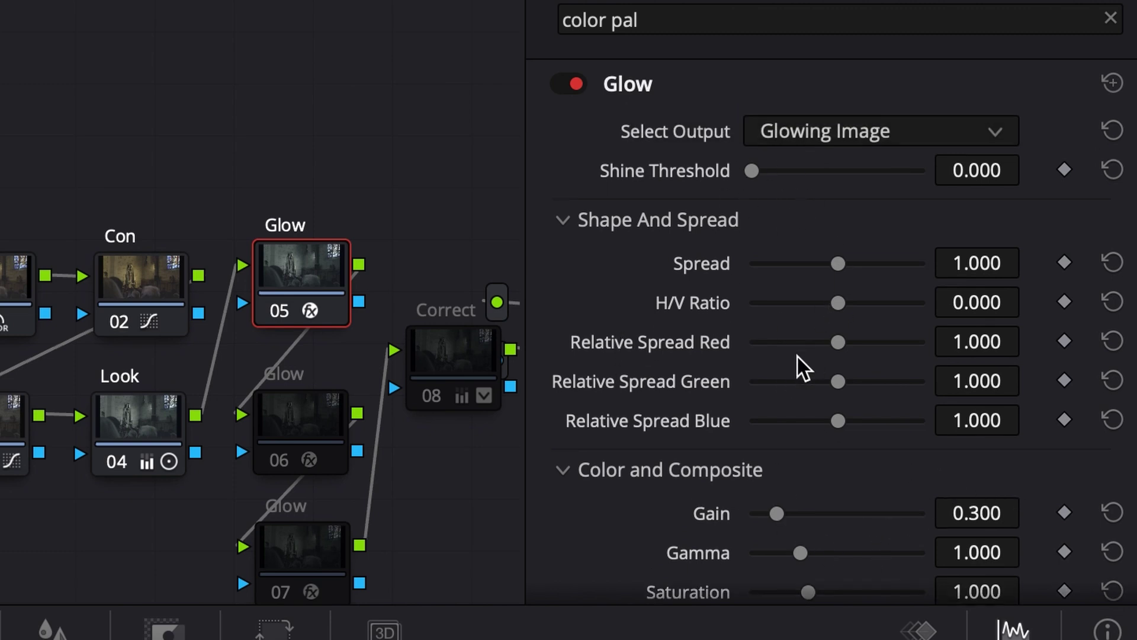
scroll(726, 393, "down", 2)
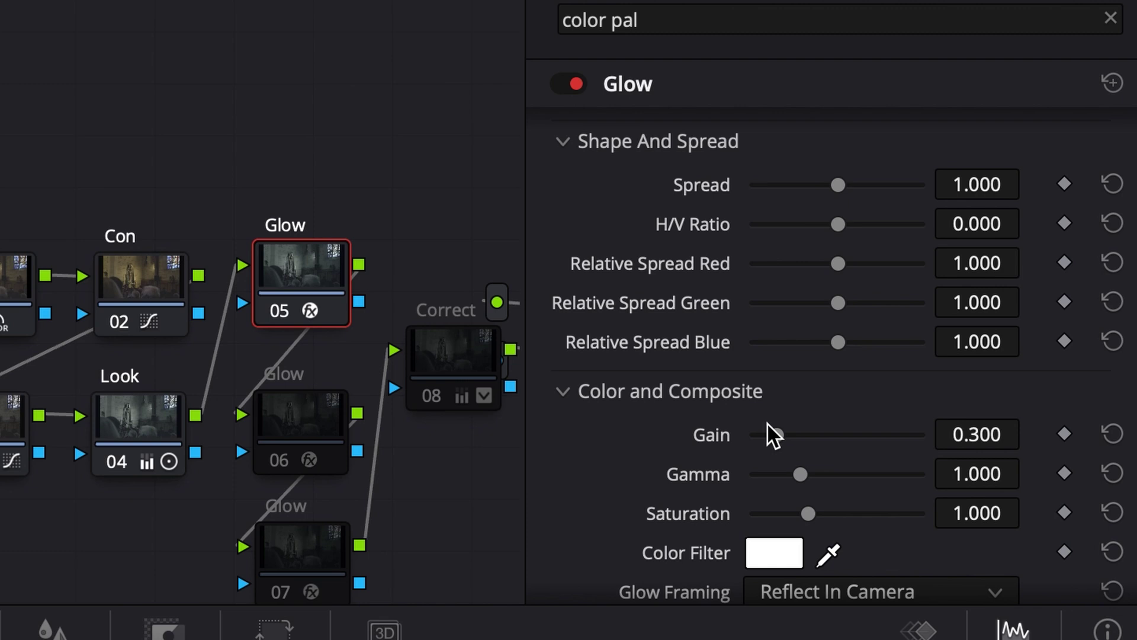
scroll(767, 423, "down", 4)
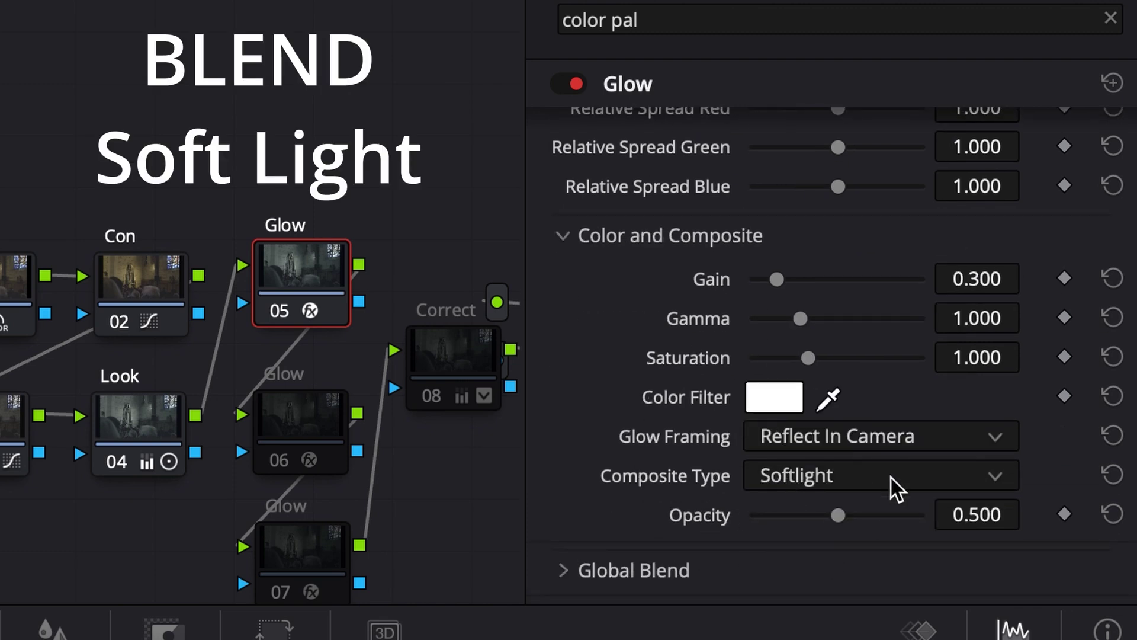
Review the Screen-blend glow settings of Glow node 06.
left_click(906, 2)
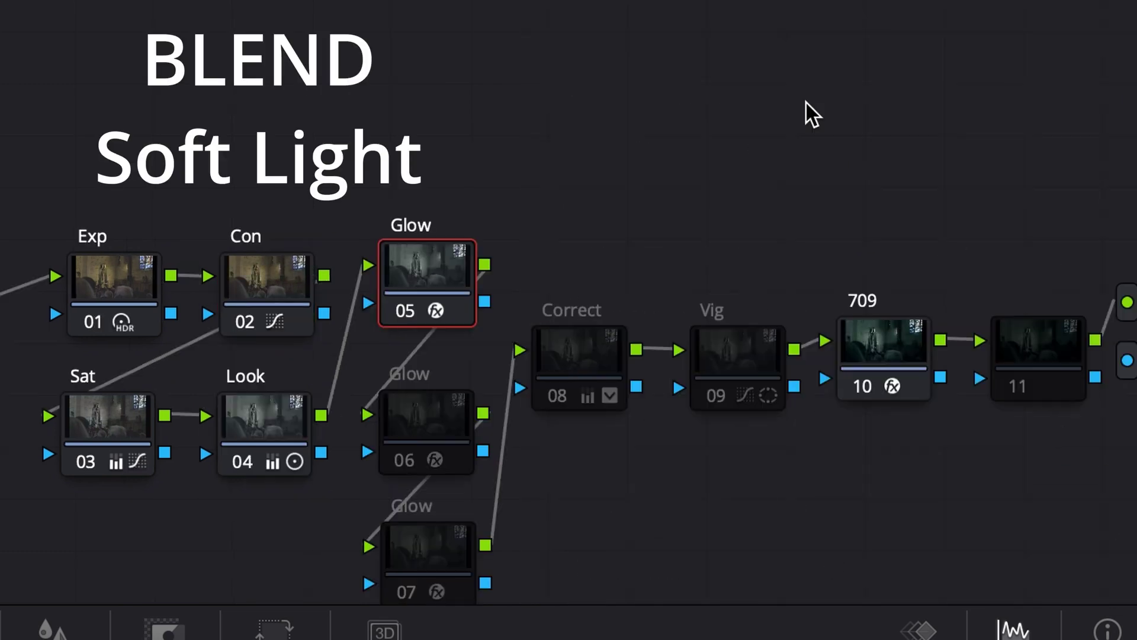
left_click(421, 408)
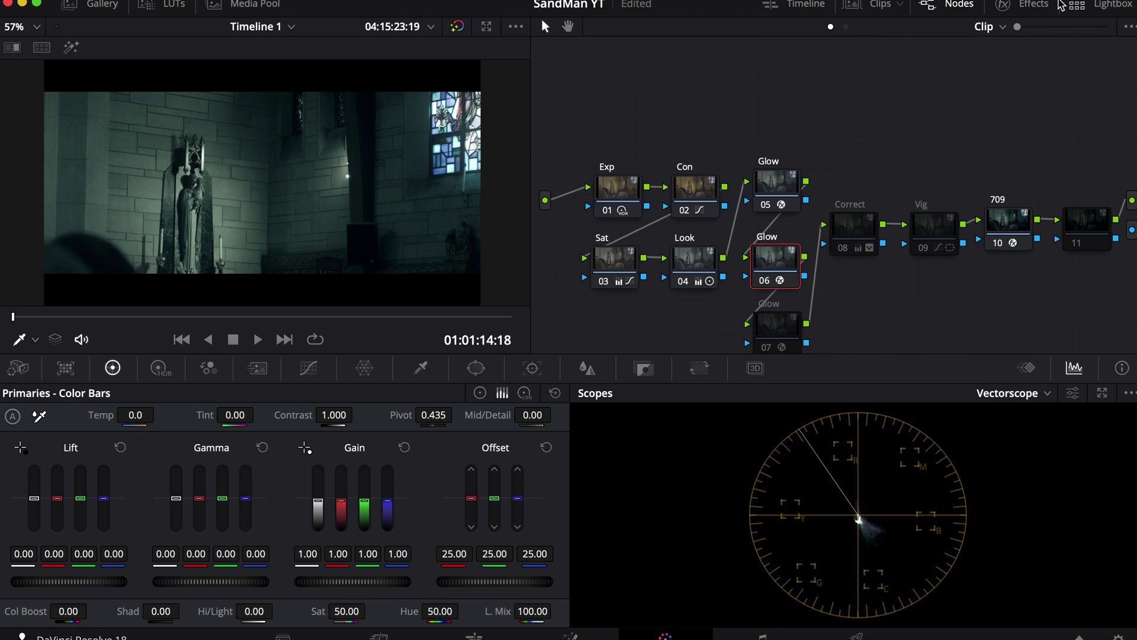
left_click(1005, 5)
scroll(910, 217, "up", 3)
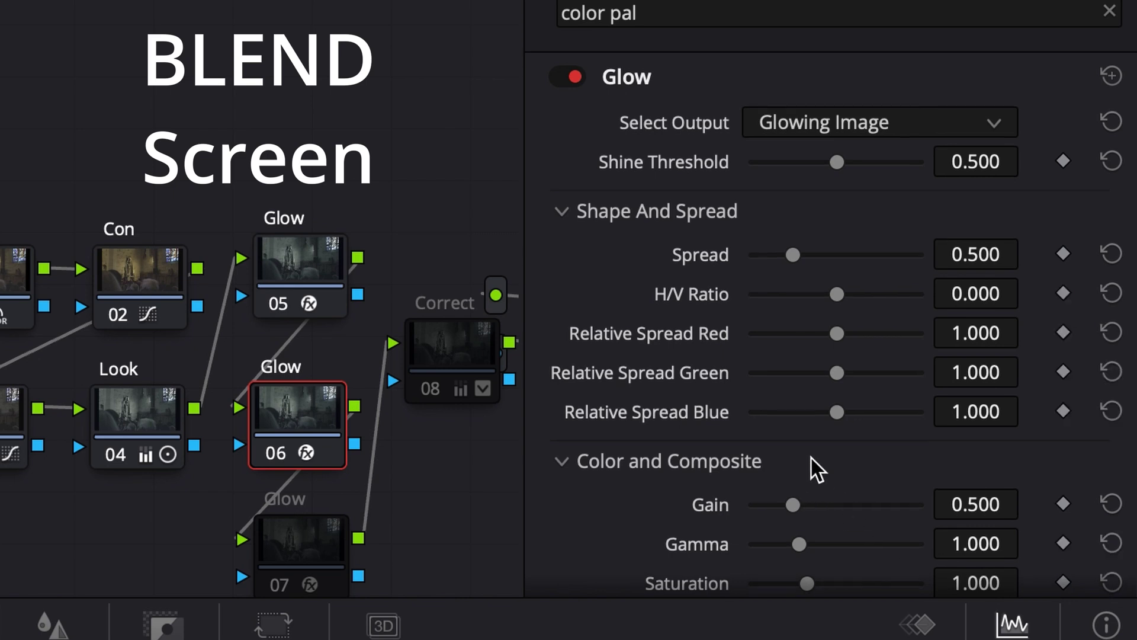
scroll(812, 462, "down", 5)
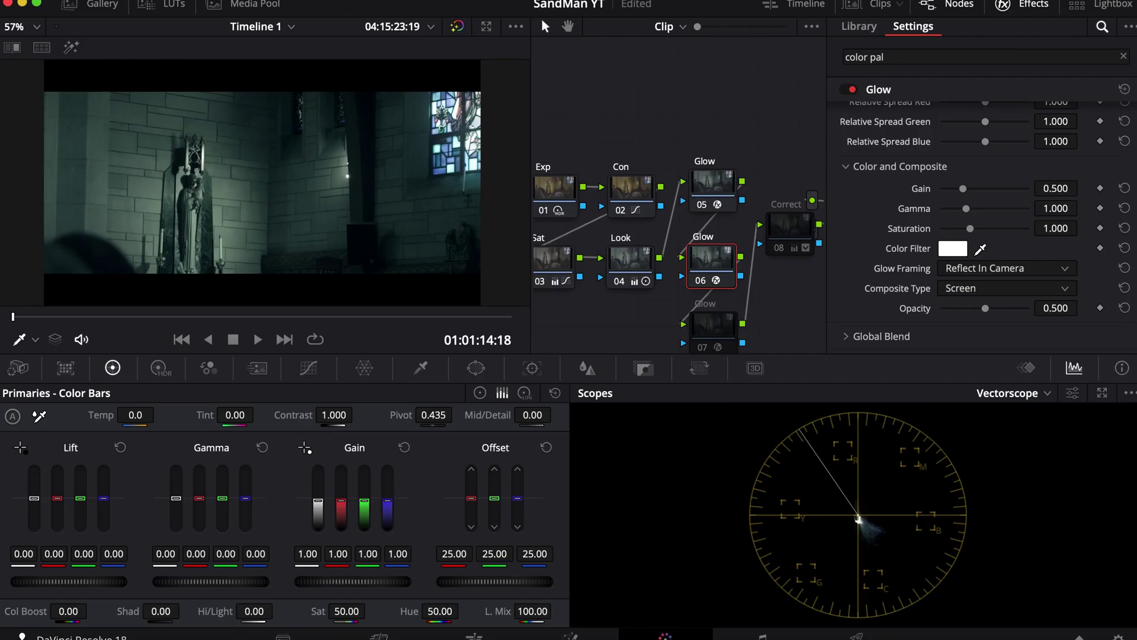
left_click(1033, 5)
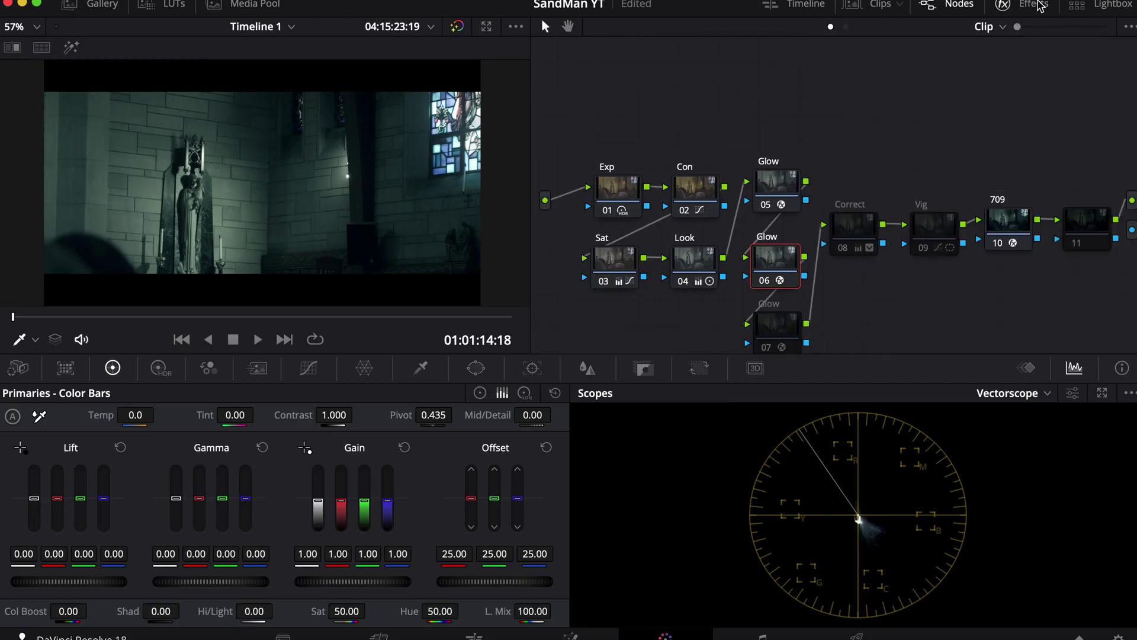
Enable Glow node 07 and check its Screen blending with gain 1.211.
left_click(854, 233)
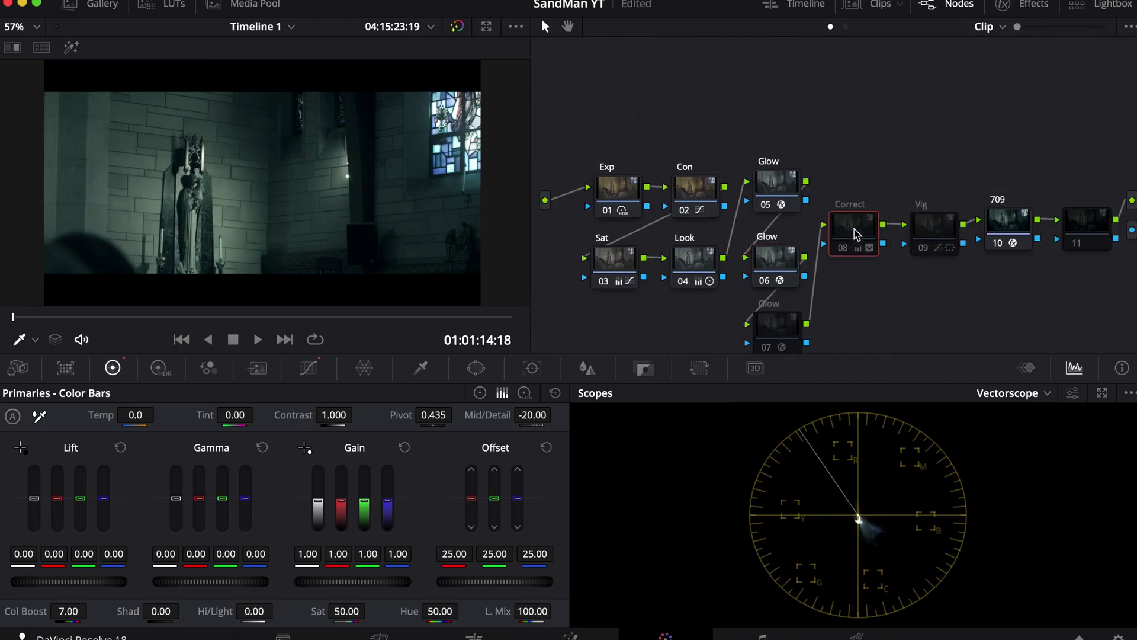
left_click(792, 324)
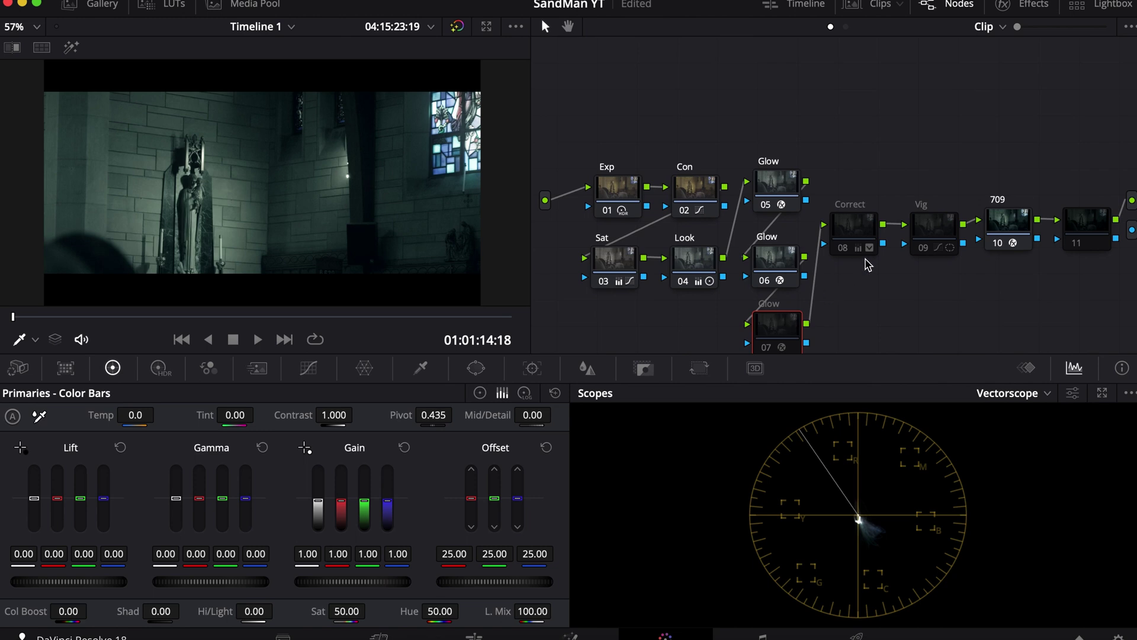
key("ctrl+d")
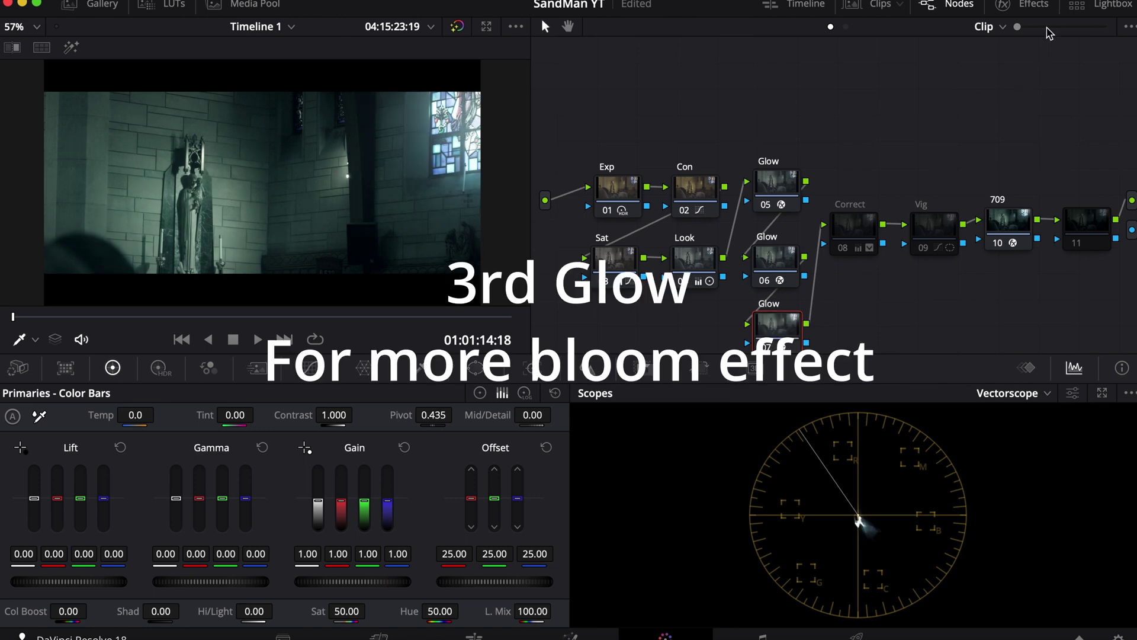
left_click(1020, 8)
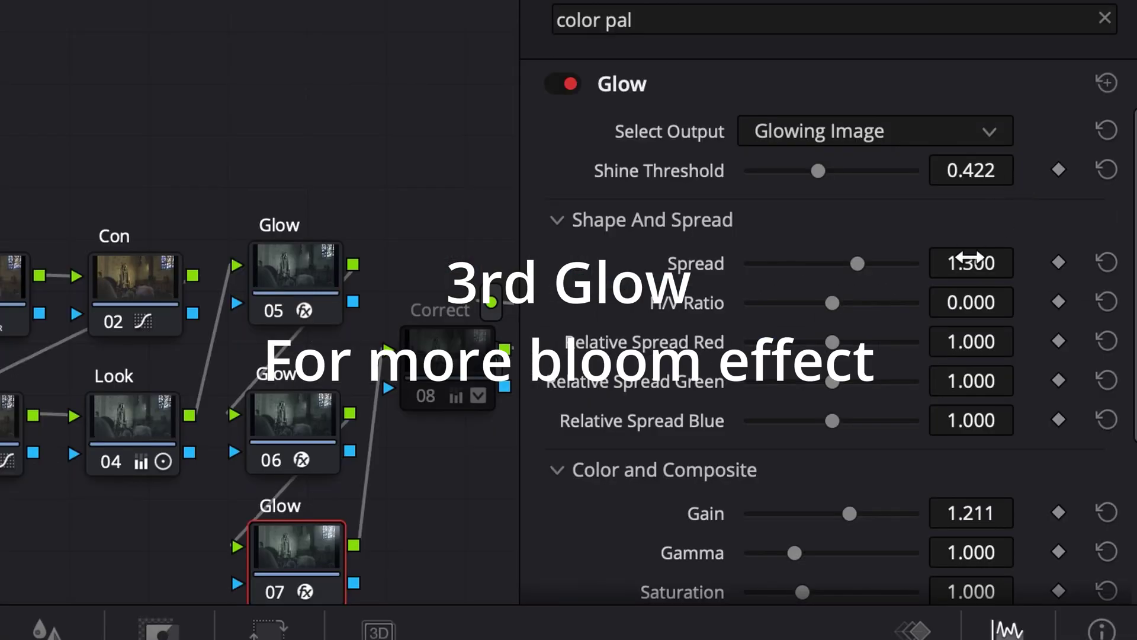
scroll(912, 231, "down", 5)
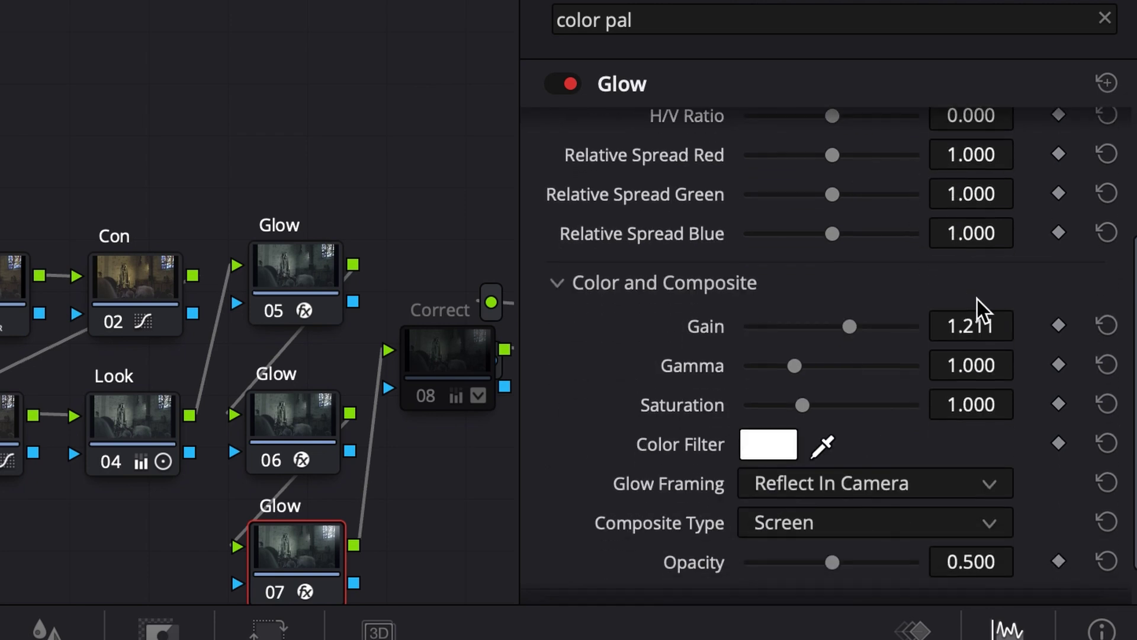
scroll(830, 481, "down", 1)
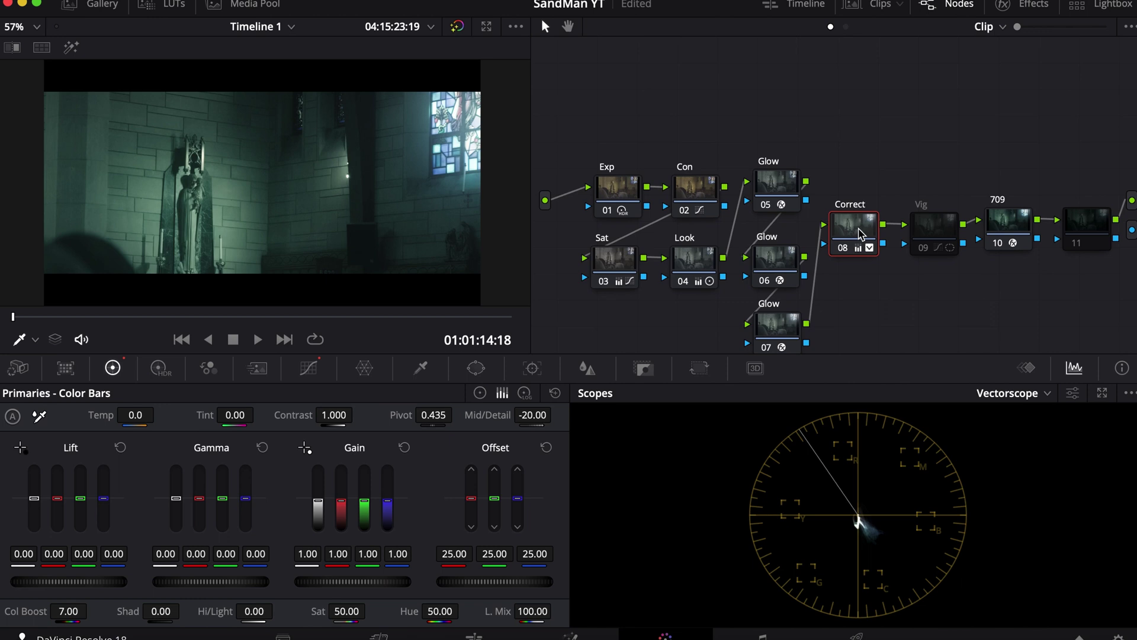
Compare the Correct node on and off, then view Vig node 09's midtone-lifting custom curve.
key("ctrl+d")
key("ctrl+d")
left_click(309, 368)
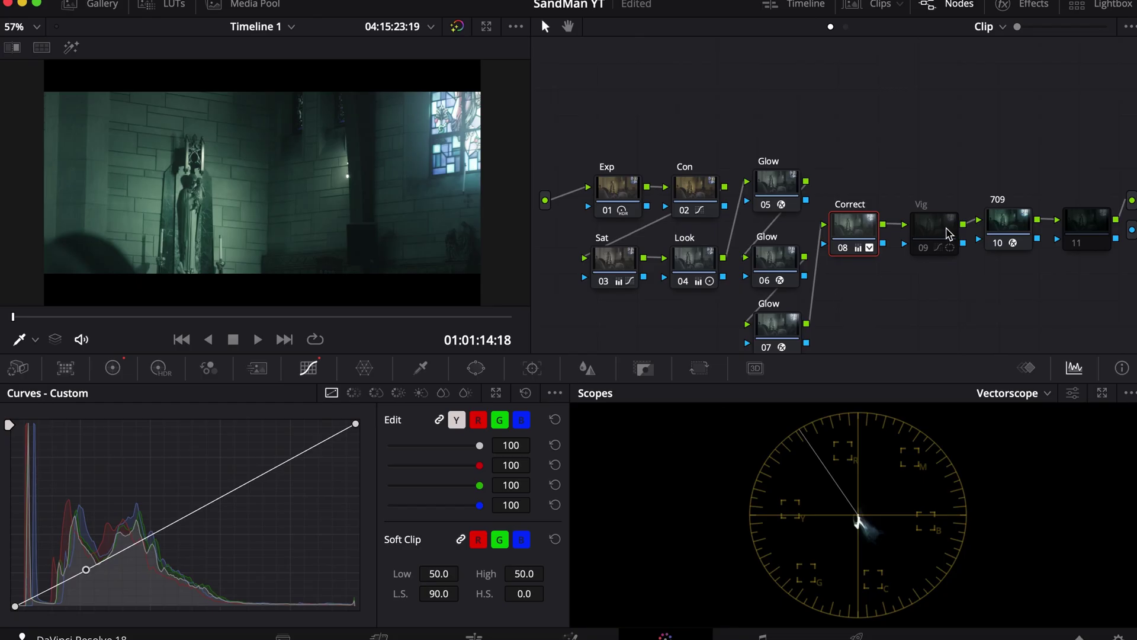
left_click(930, 231)
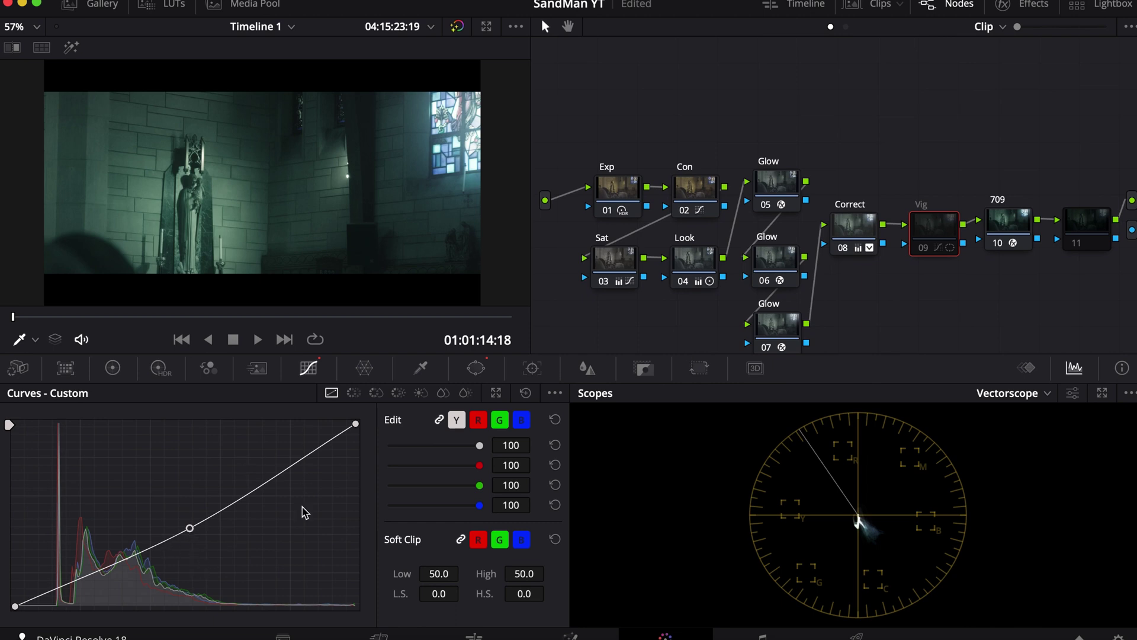
Switch on the vignette node, comparing it off and back on.
key("super+d")
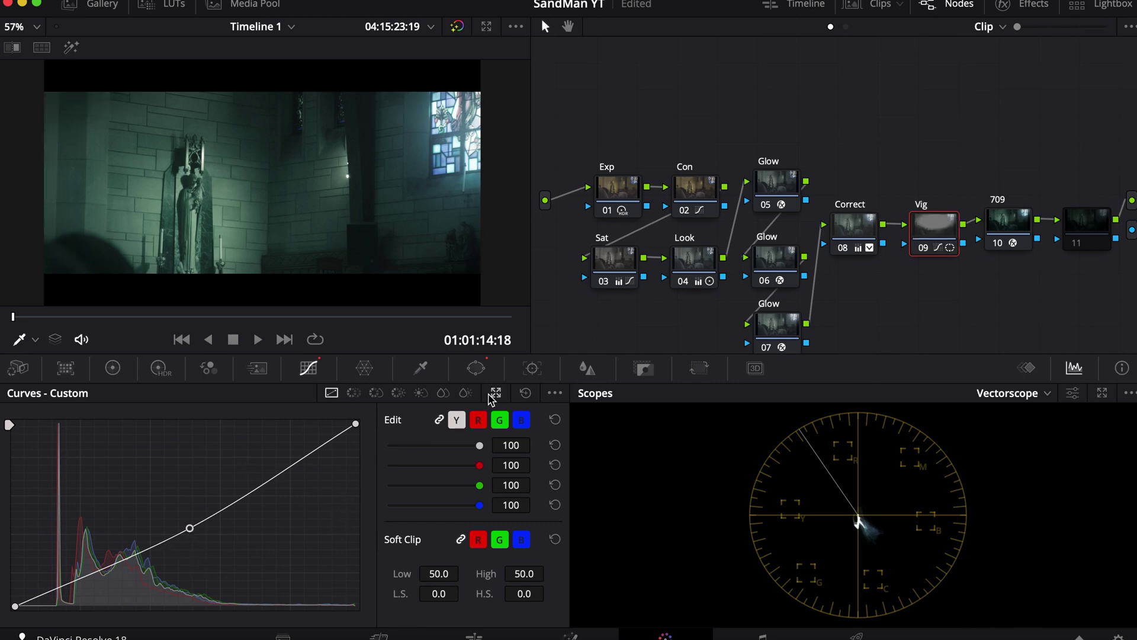
key("super+d")
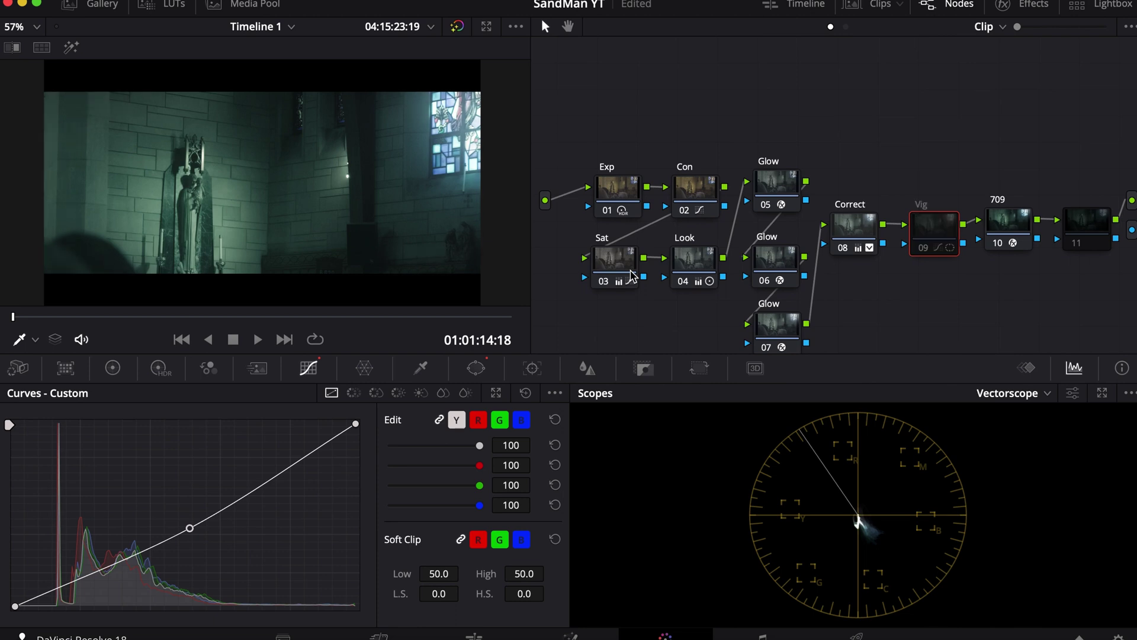
key("super+d")
Delete node 11 and bypass grading nodes 01–10 to show the ungraded shot.
key("super+z")
left_click_drag(1038, 146, 559, 397)
key("super+d")
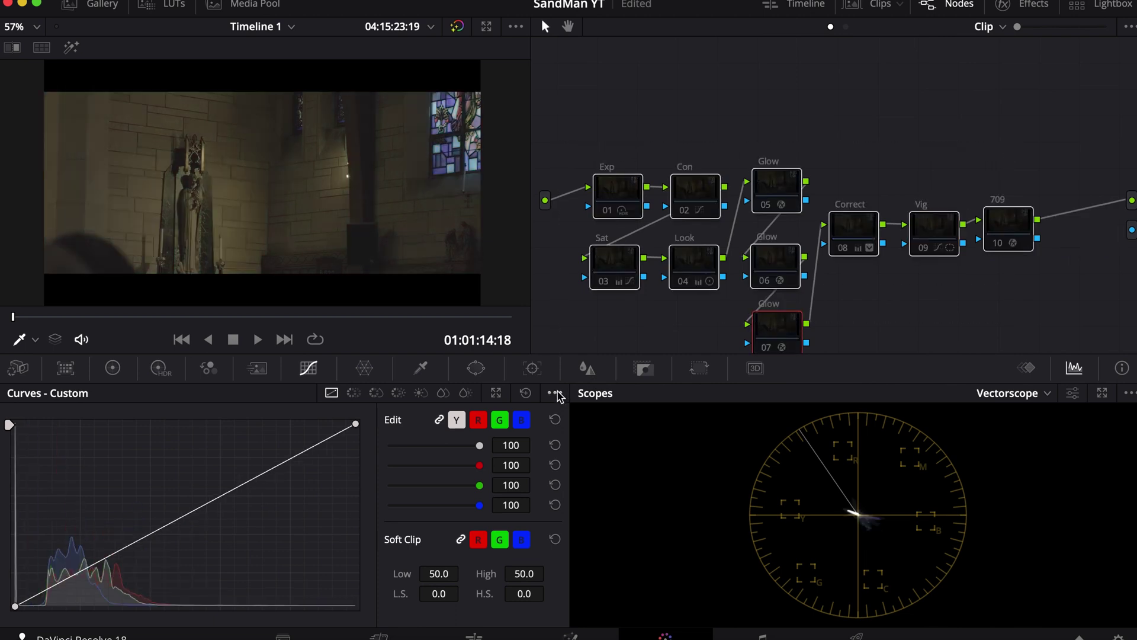